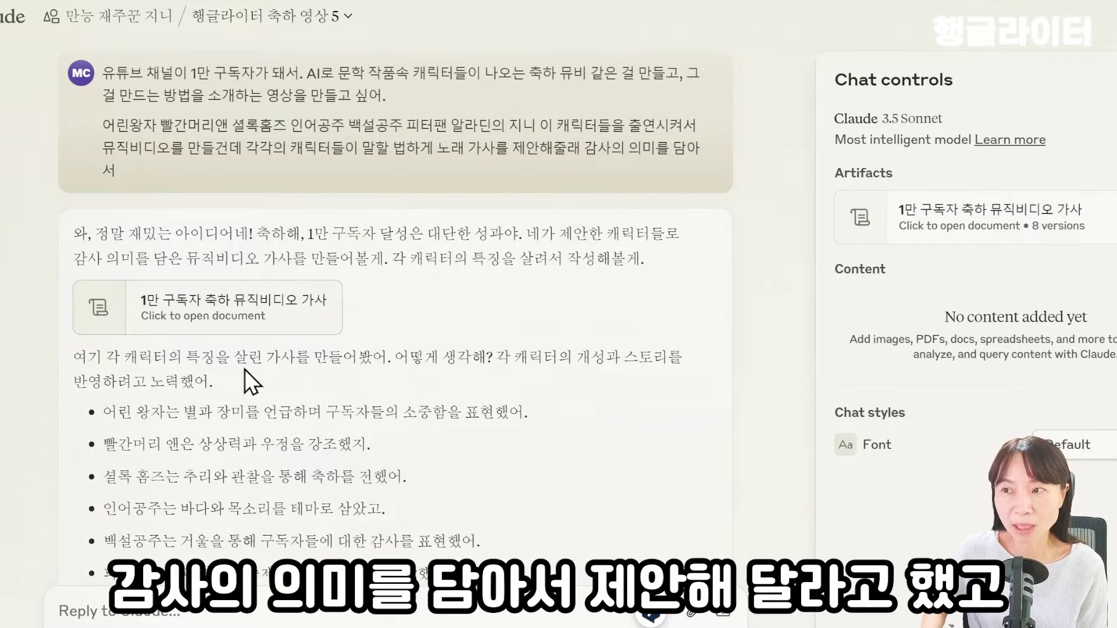
- Review the Claude chats with the character song lyrics and the Korean and English image prompts for the Little Prince
scroll(363, 342, "down", 20)
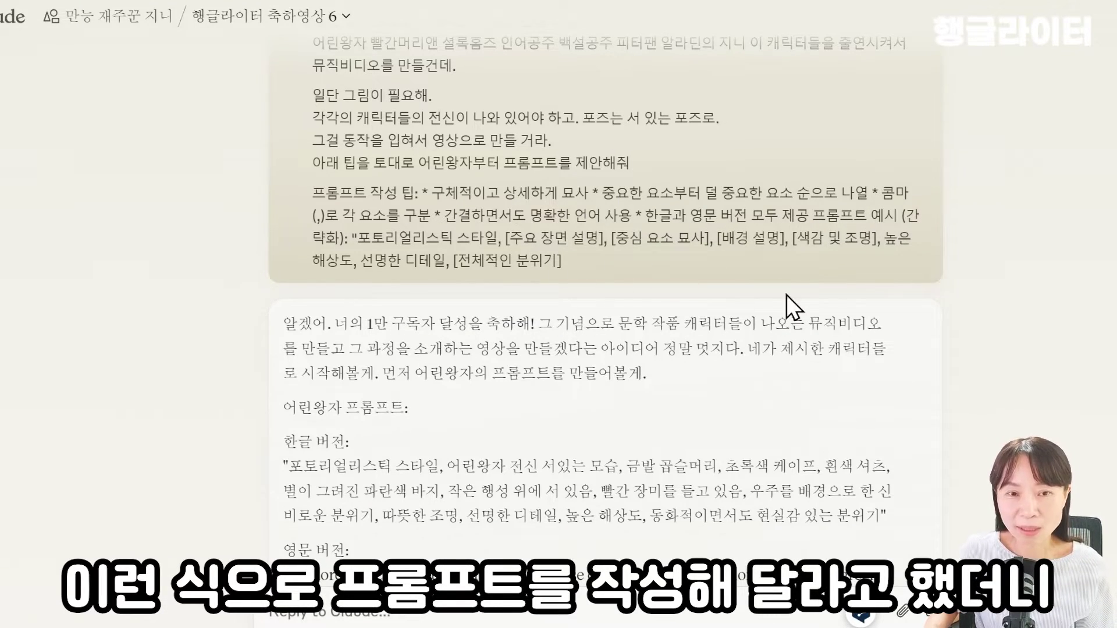
scroll(794, 298, "down", 3)
scroll(598, 269, "down", 3)
scroll(631, 523, "up", 4)
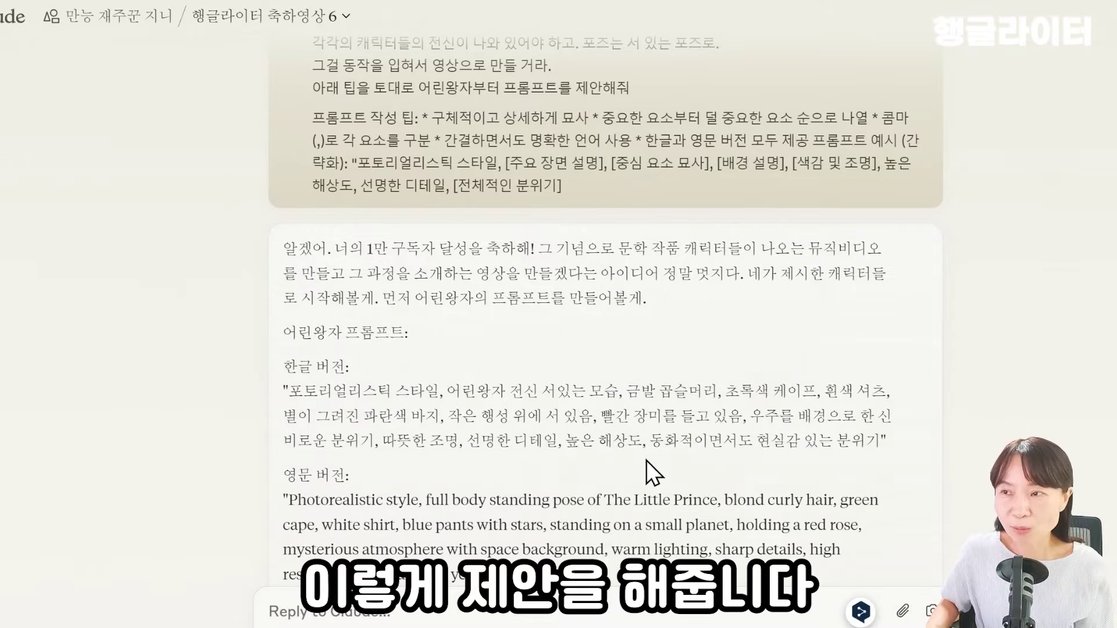
scroll(707, 354, "down", 1)
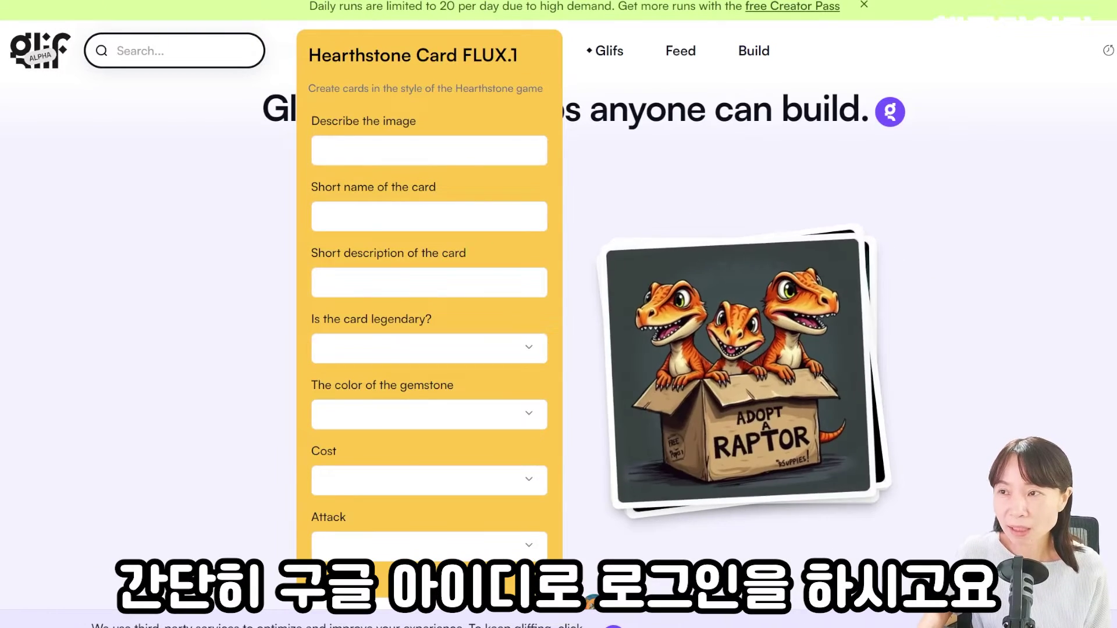
- Switch to Glif, start building a new glif and add an Image Generator block
left_click(759, 54)
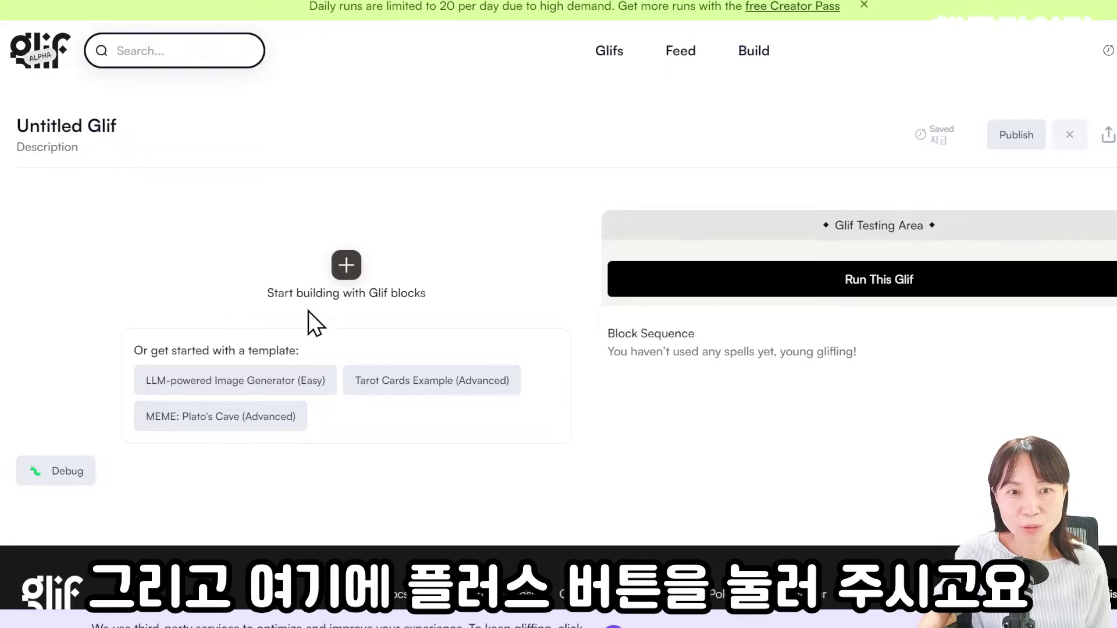
left_click(346, 266)
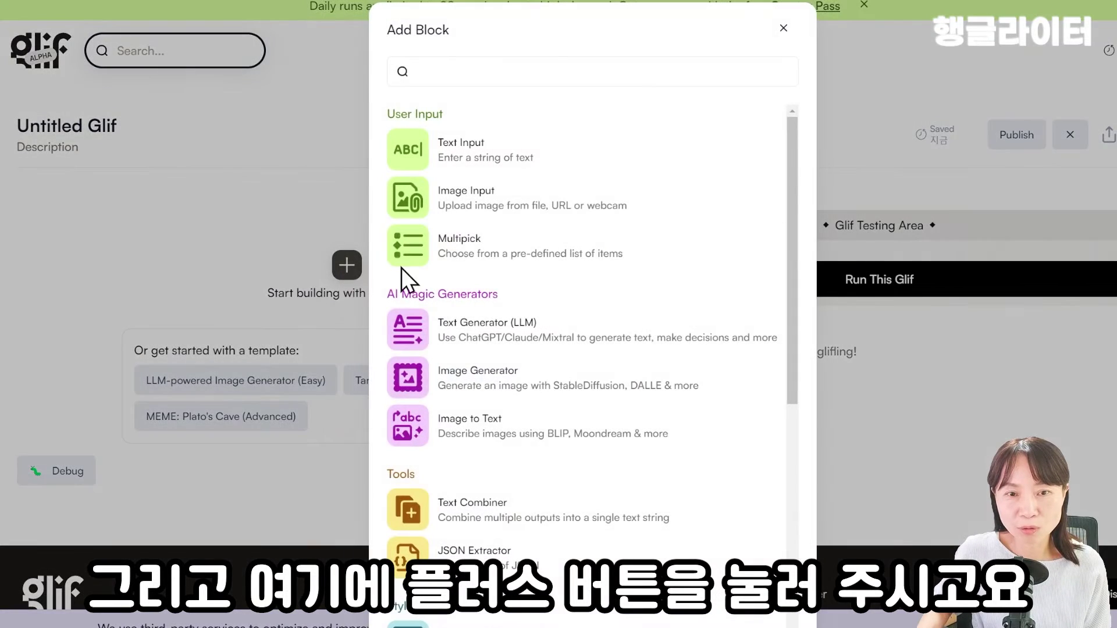
left_click(530, 384)
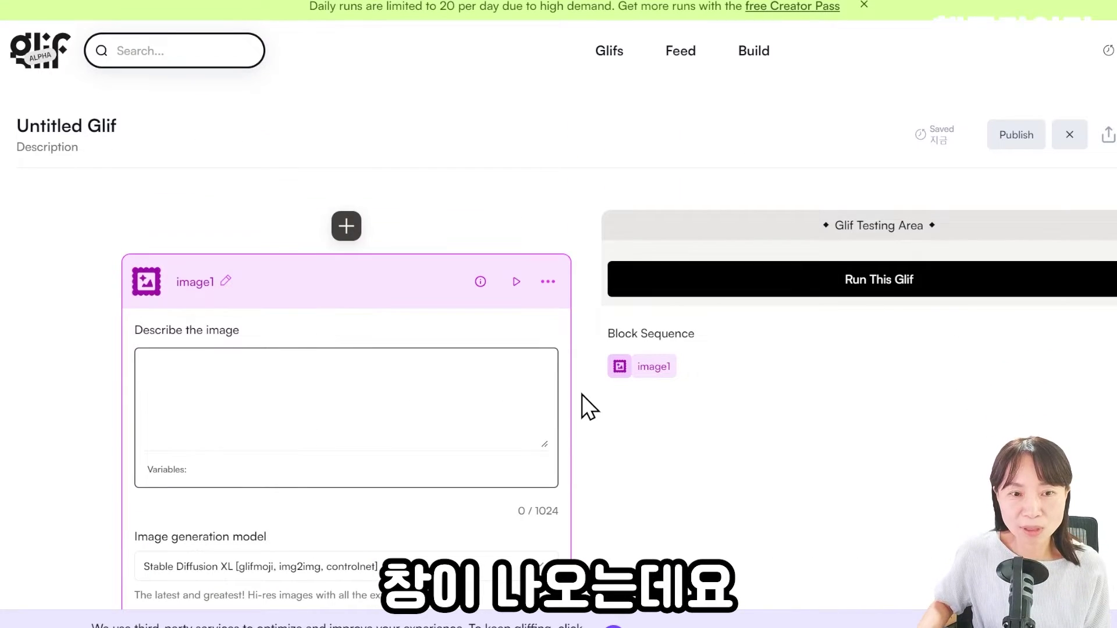
- Set the image block's generation model to Flux Pro and its image size to Portrait (9:16)
scroll(582, 395, "down", 3)
scroll(583, 392, "down", 1)
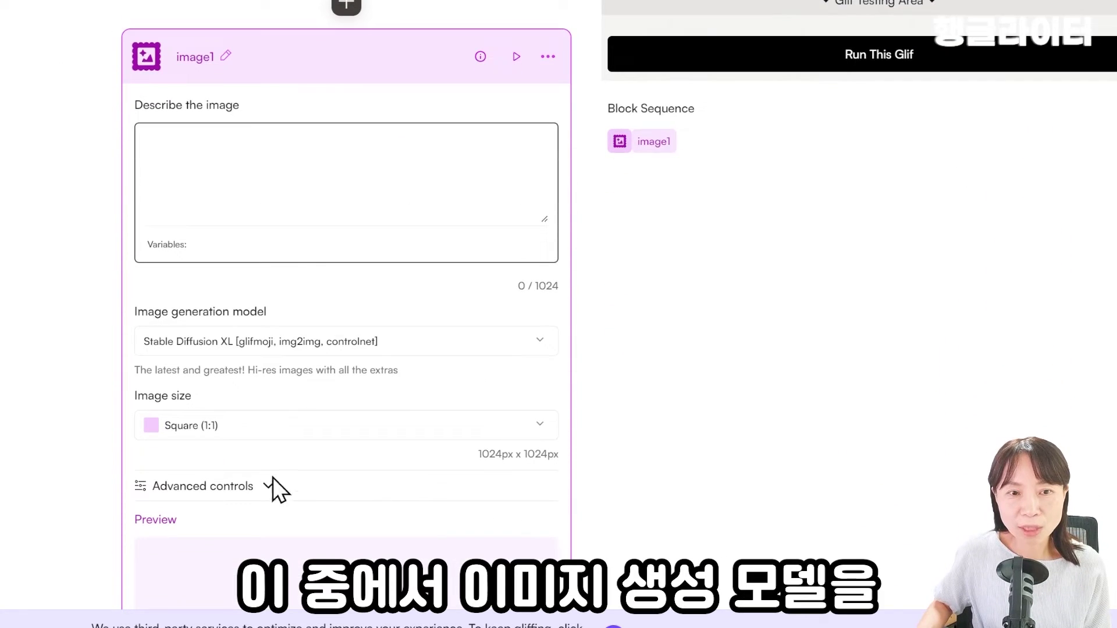
left_click(275, 346)
left_click(186, 447)
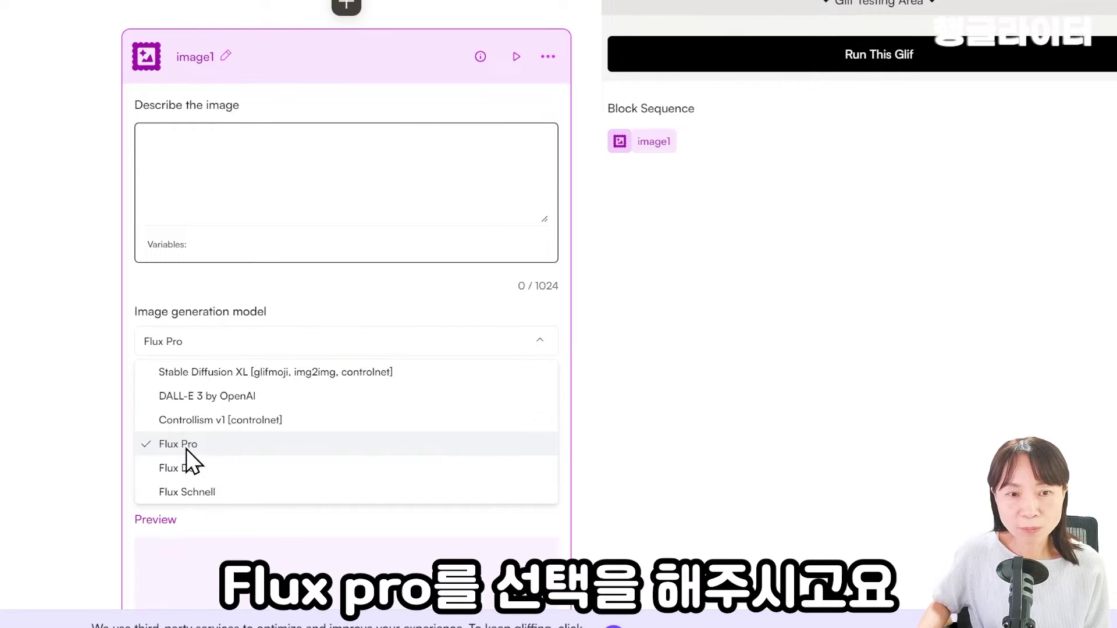
scroll(559, 349, "down", 3)
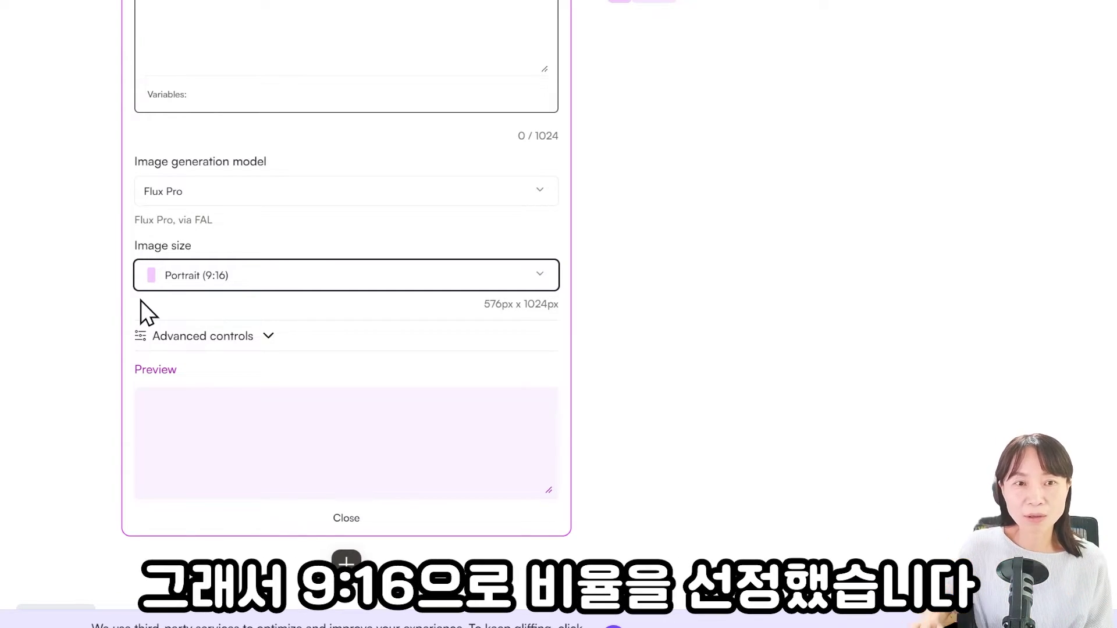
scroll(394, 498, "up", 3)
scroll(341, 369, "down", 1)
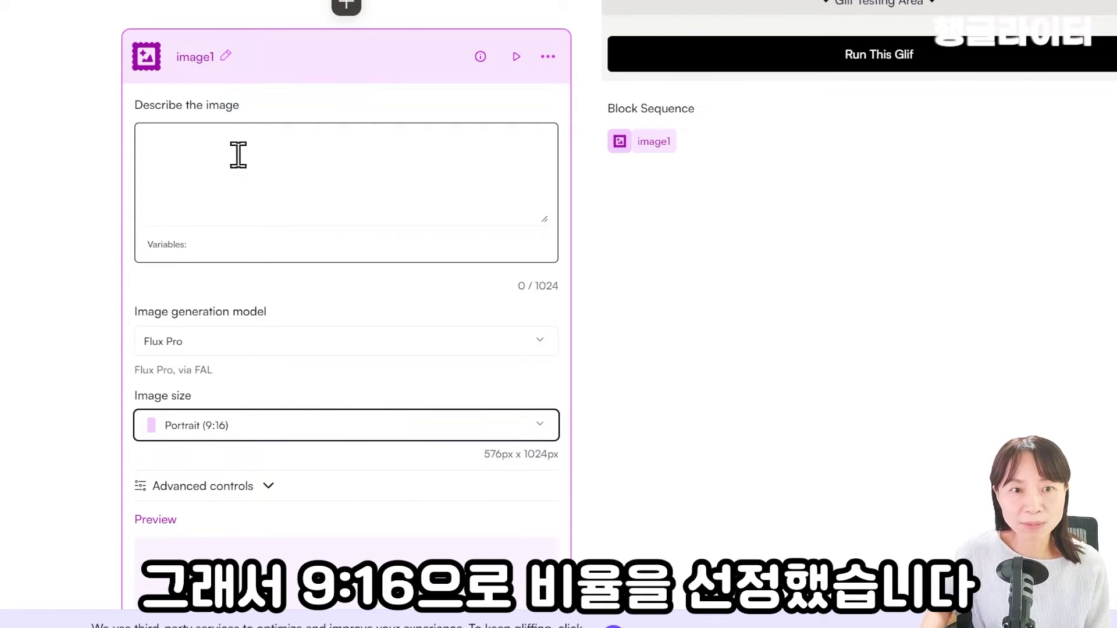
- Copy the English Little Prince prompt from the Claude chat into the block's image description and run the glif
scroll(266, 20, "up", 3)
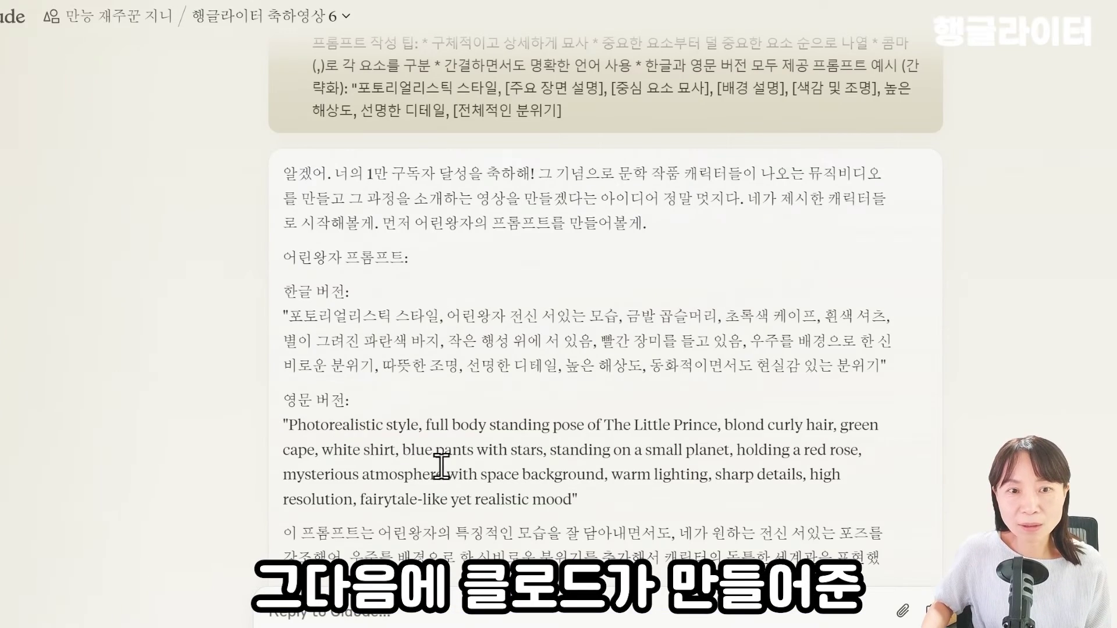
left_click_drag(286, 423, 584, 512)
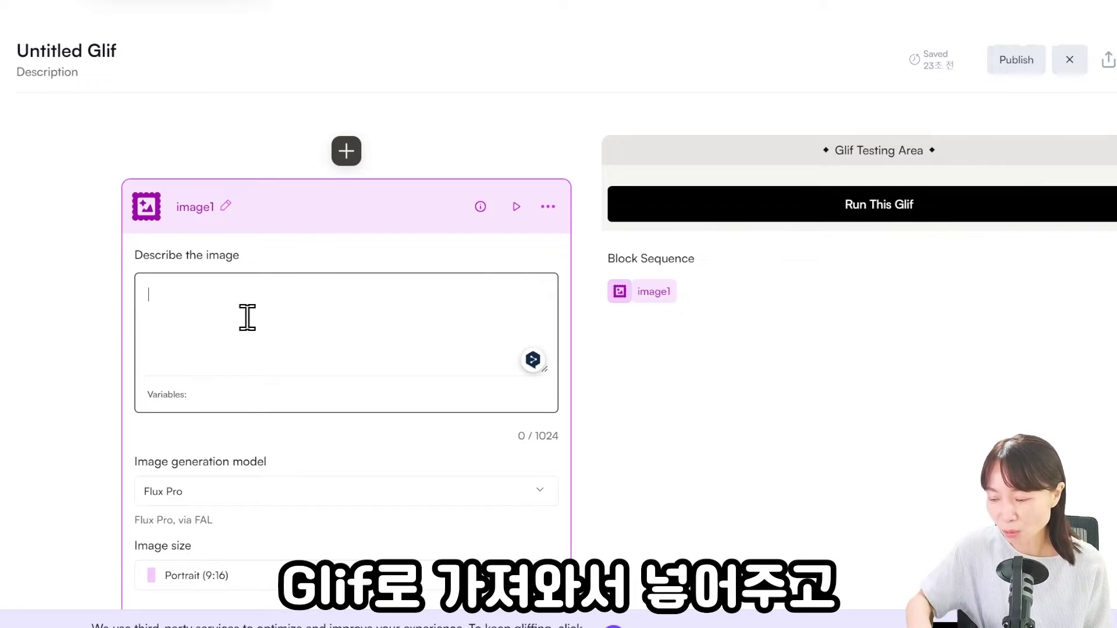
type("Photorealistic style, full body standing pose of The Little Prince, blond curly hair, green cape, white shirt, blue pants with stars, standing on a small planet, holding a red rose, mysterious atmosphere with space background, warm lighting, sharp details, high resolution, fairytale-like yet realistic mood\"")
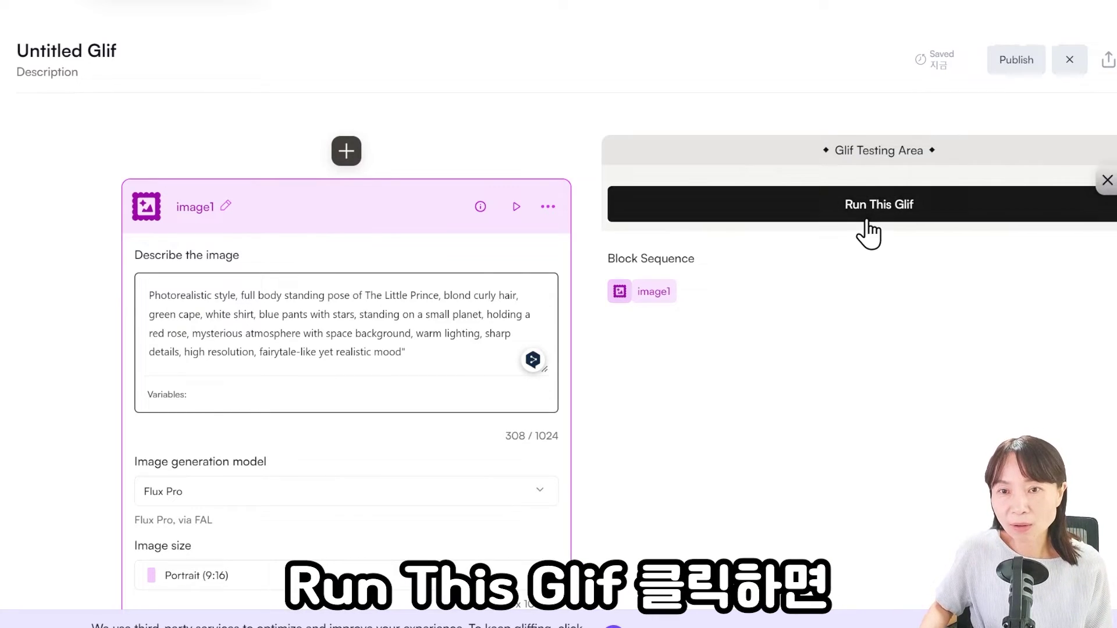
left_click(883, 214)
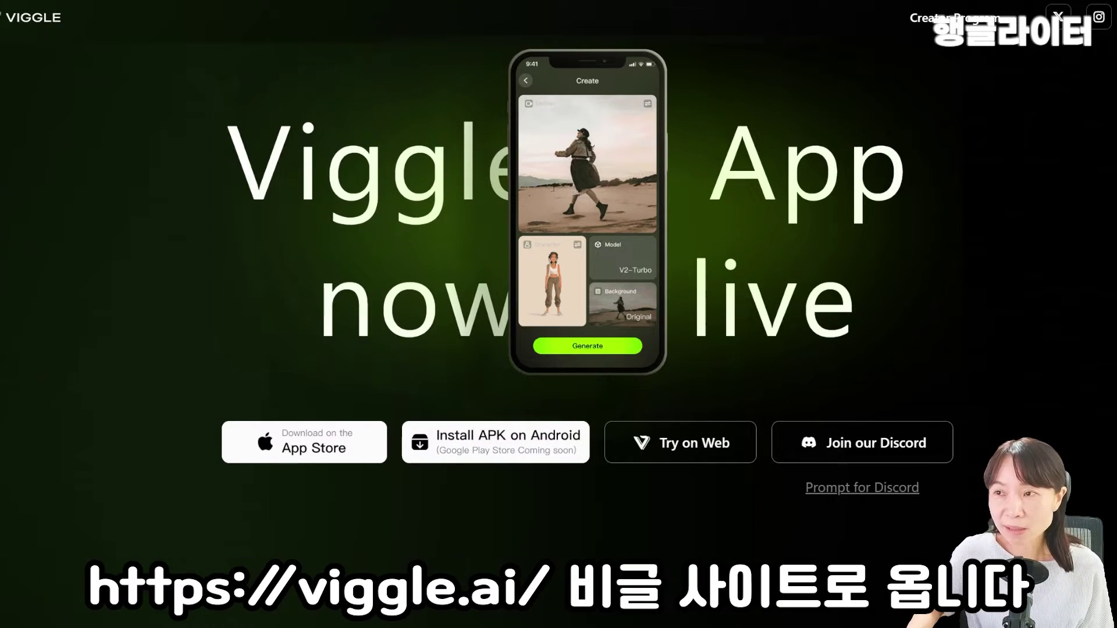
- Switch to Viggle's web version and upload the red-haired girl's picture as the Mix character
mouse_move(516, 458)
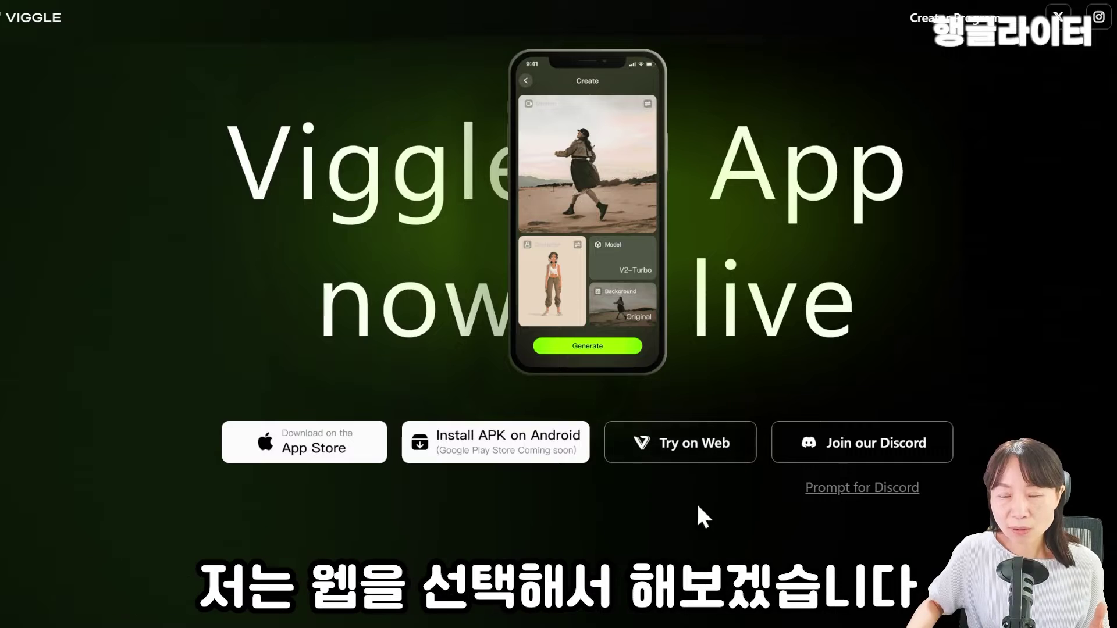
left_click(690, 453)
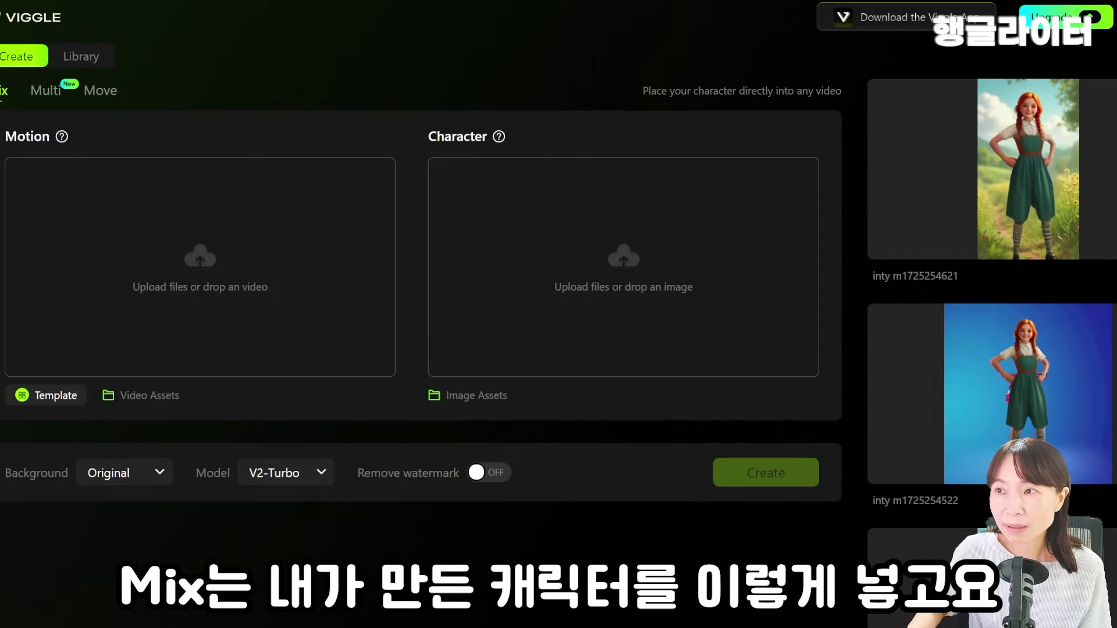
left_click_drag(662, 252, 646, 253)
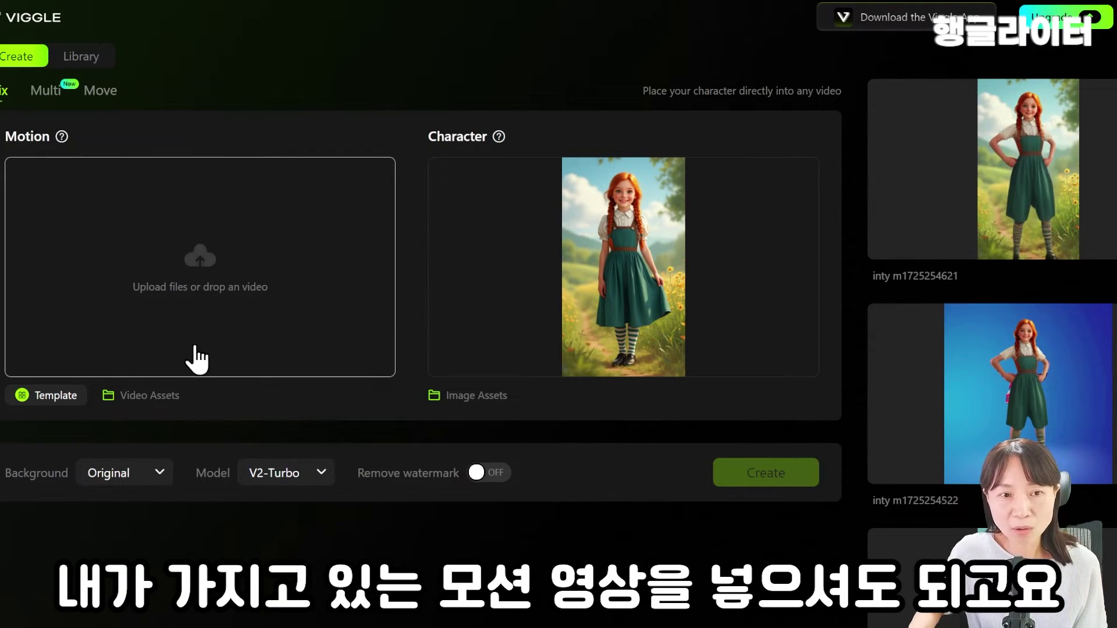
- Search the motion templates for Balletic, apply the Balletic template as the Mix motion, and view the finished blue-background example
left_click(54, 396)
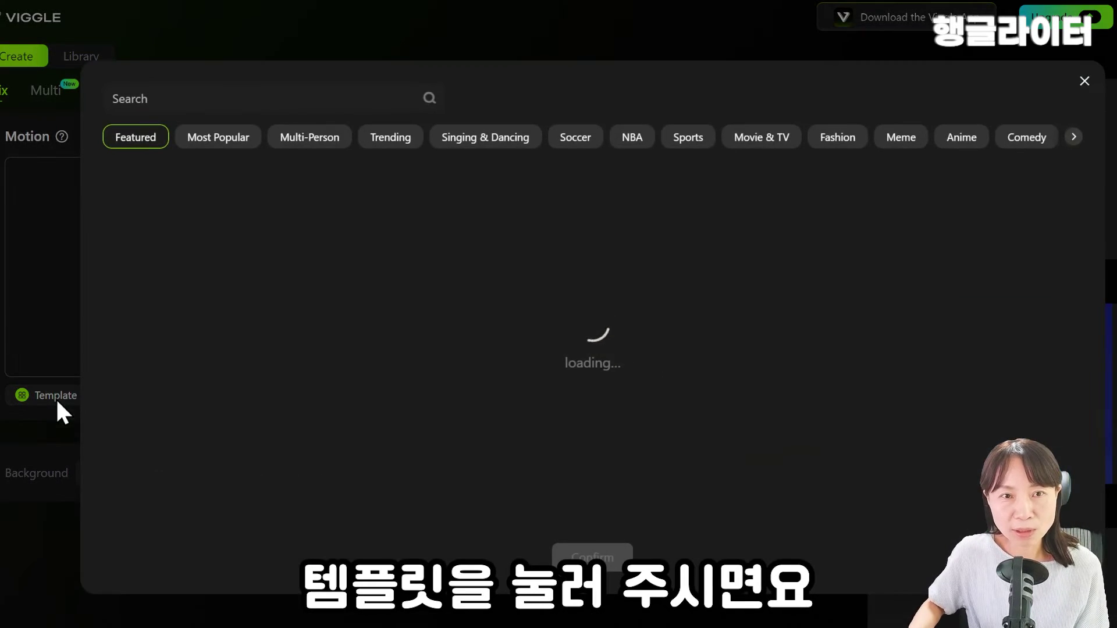
left_click_drag(887, 137, 970, 139)
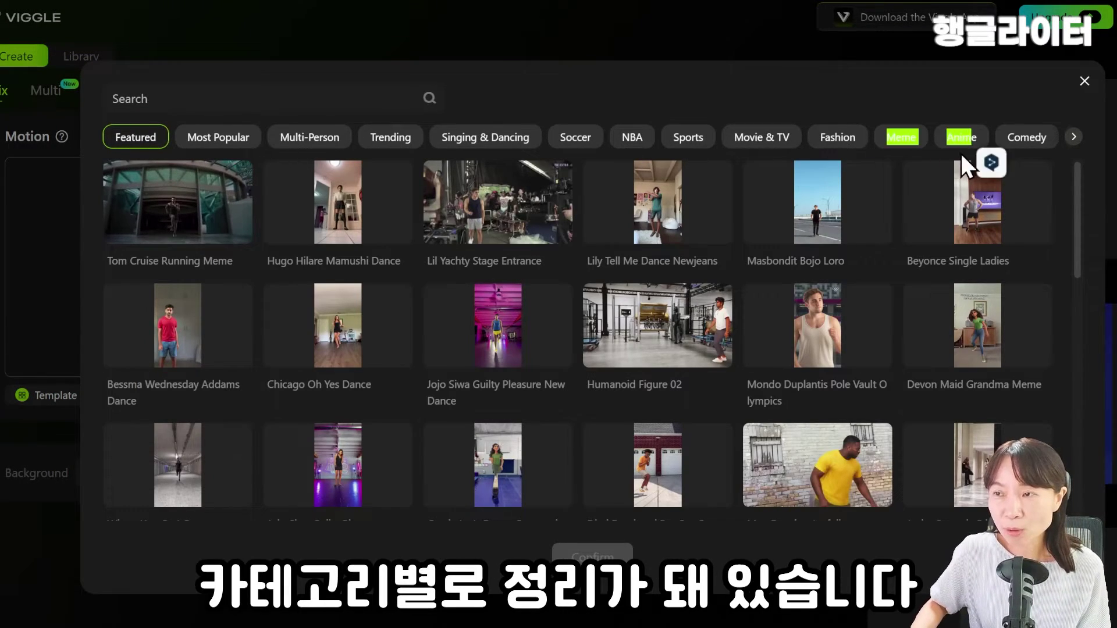
left_click(219, 100)
type("Balletic")
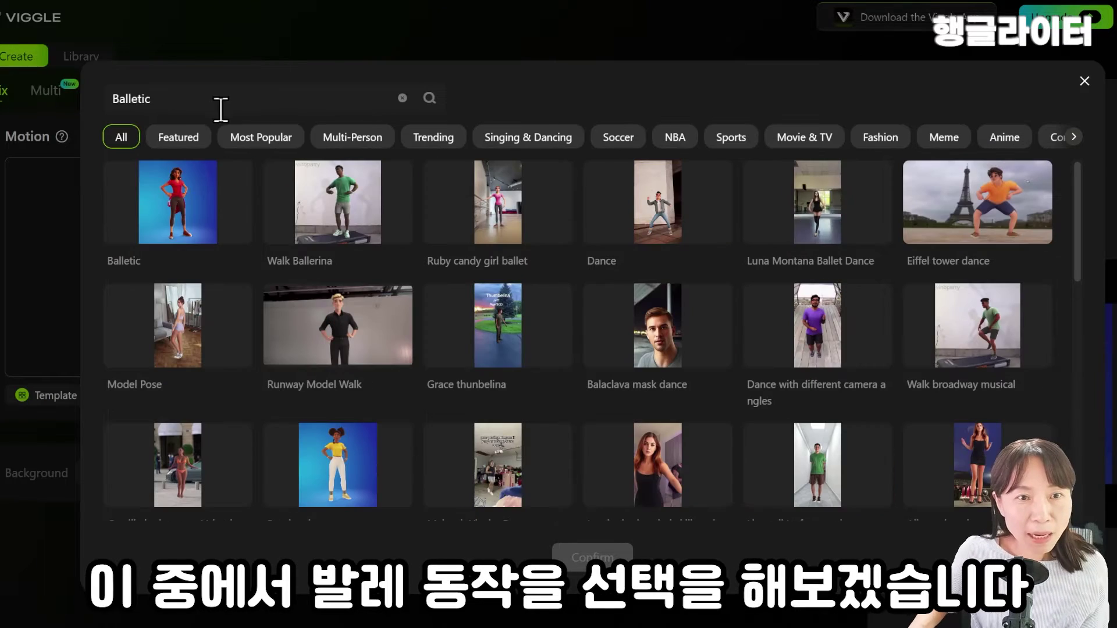
left_click(174, 210)
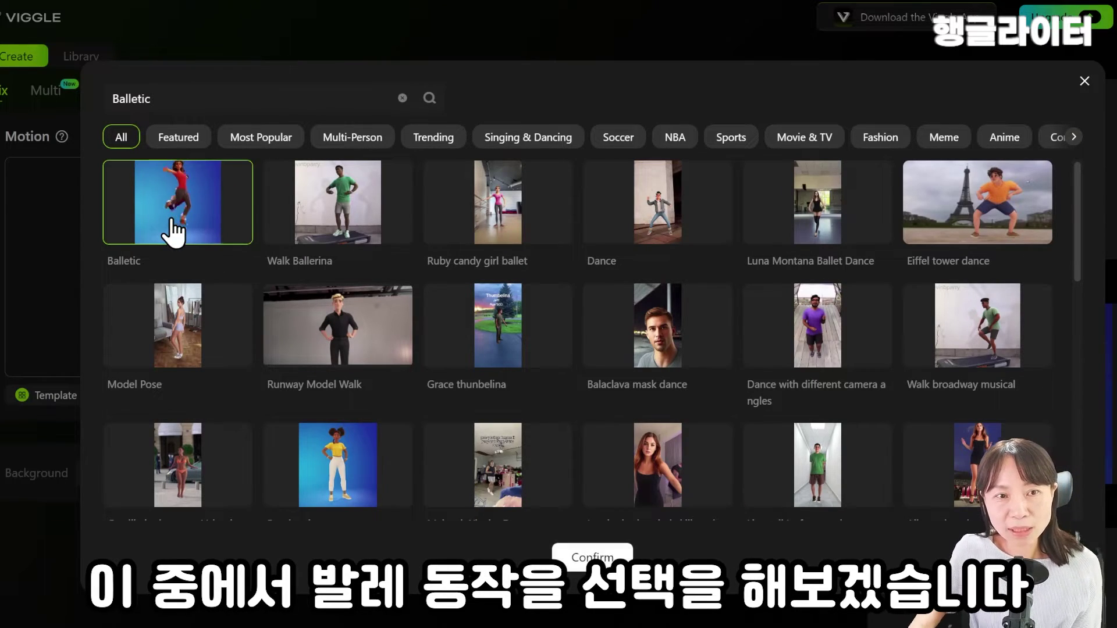
left_click(592, 555)
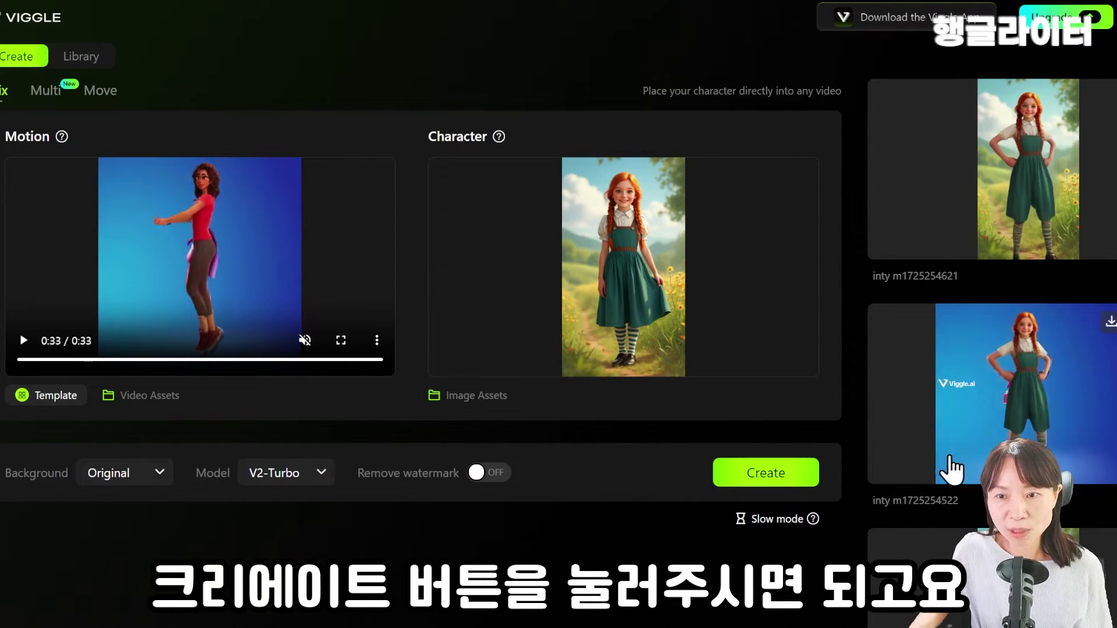
left_click(969, 395)
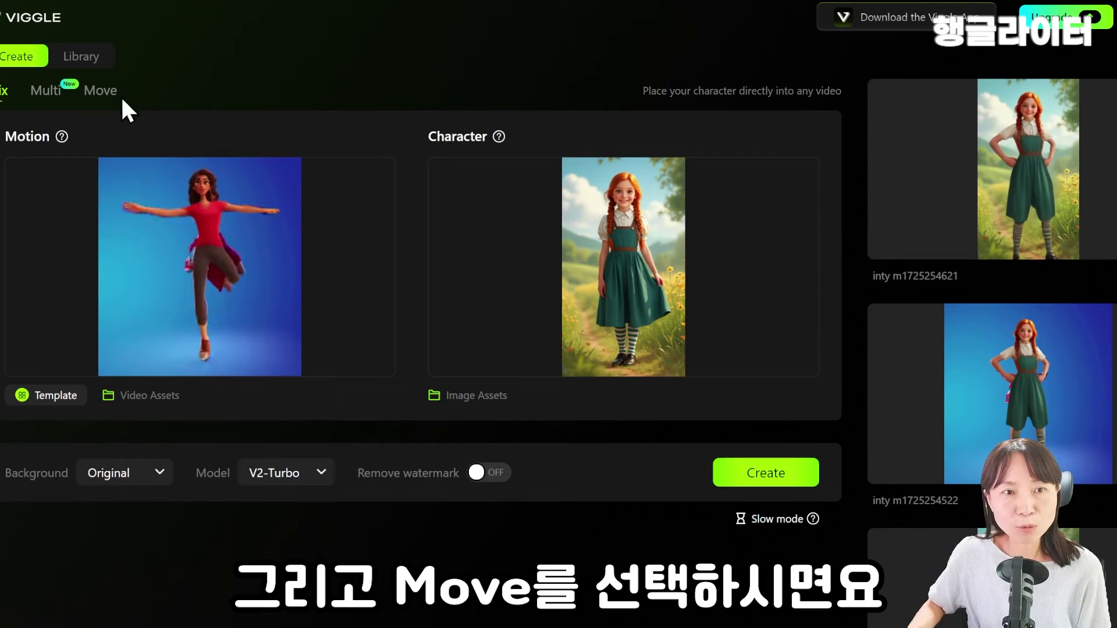
- Set up a Move animation with the red-haired girl's picture and the Purplelee Korean Cheerleader Dance template, found by searching "korea"
left_click(103, 96)
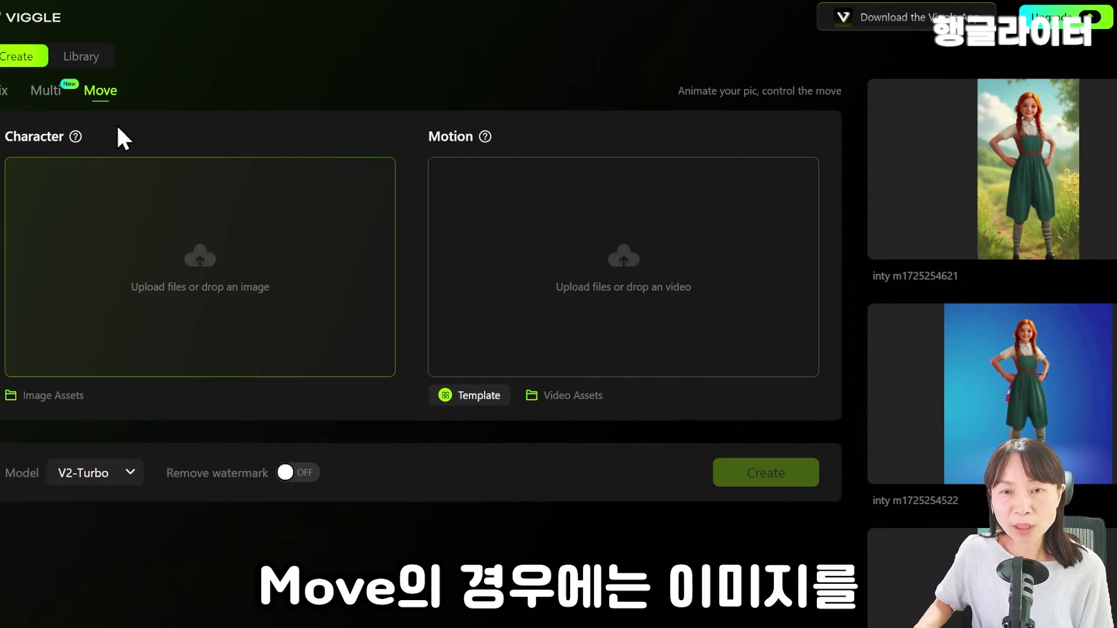
left_click_drag(314, 287, 308, 286)
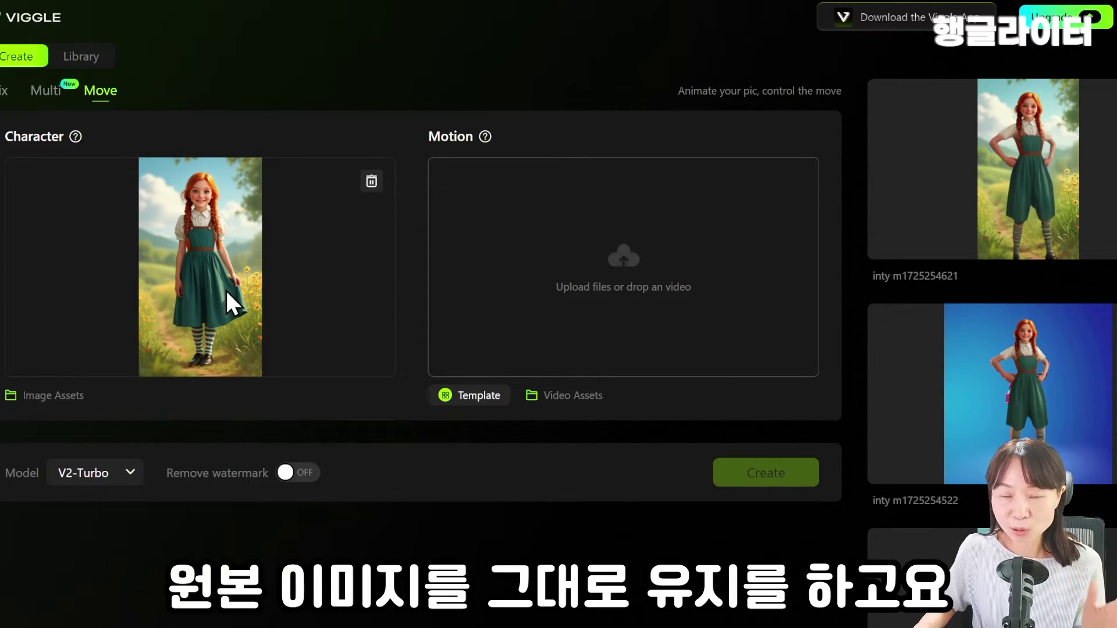
left_click(476, 397)
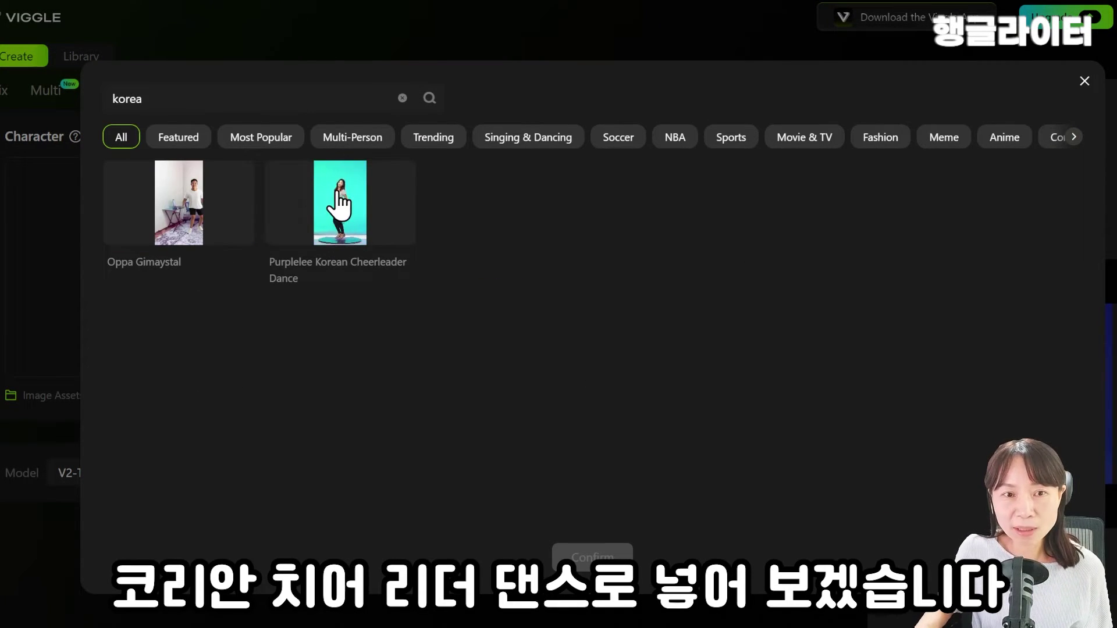
left_click(335, 210)
left_click(592, 558)
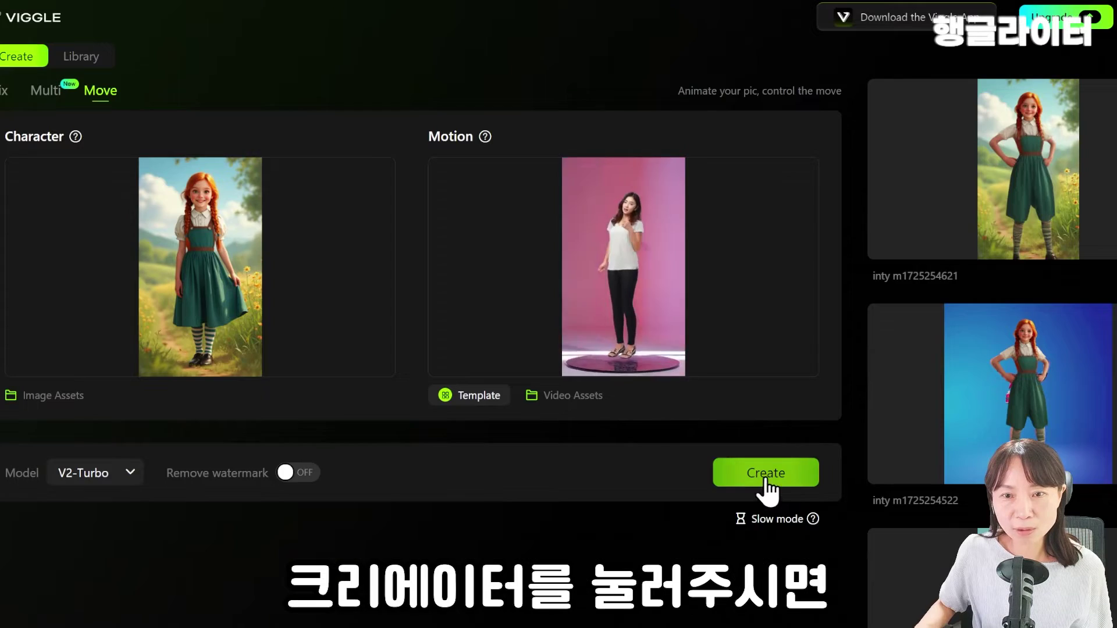
scroll(983, 442, "down", 1)
left_click(1023, 392)
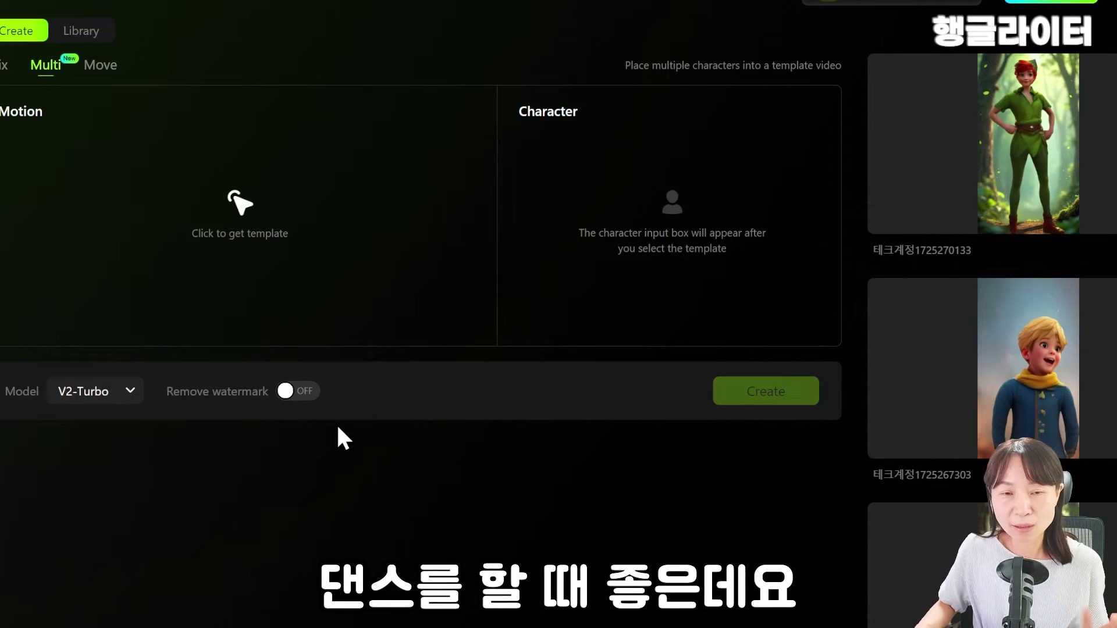
- Browse the multi-person templates in Multi mode and apply the three-person Cale Slide Dance as the motion
left_click(240, 208)
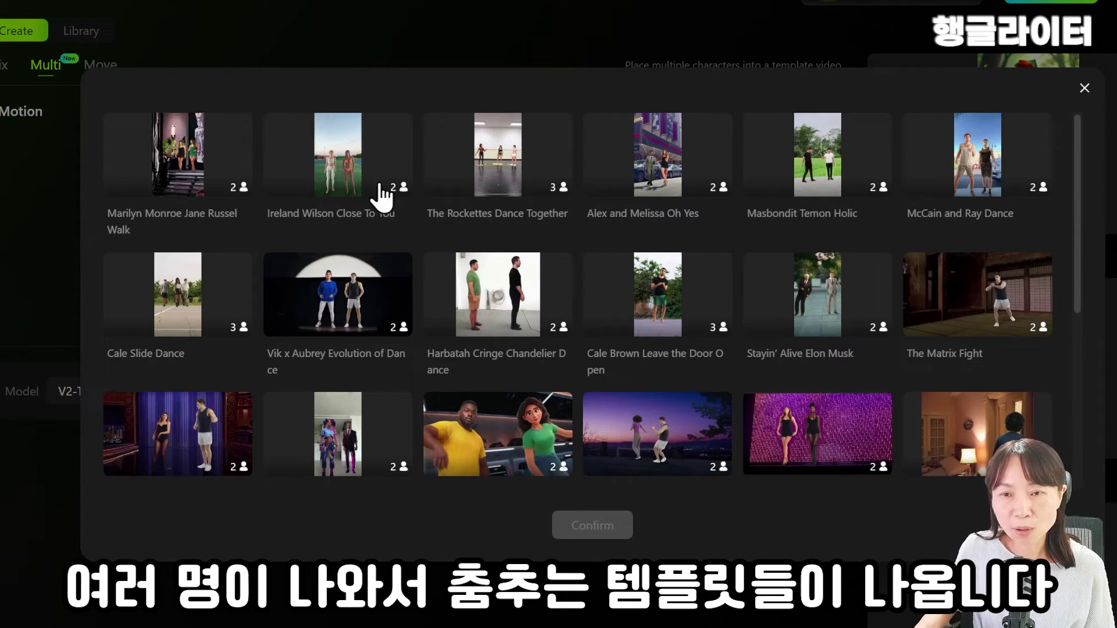
scroll(460, 408, "down", 5)
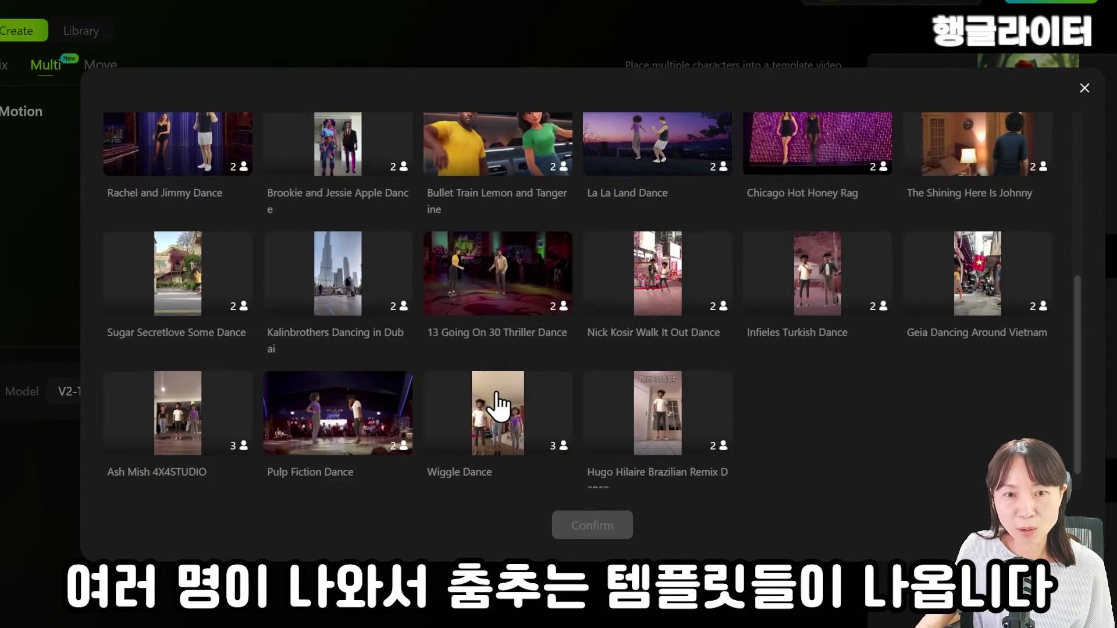
scroll(498, 404, "up", 5)
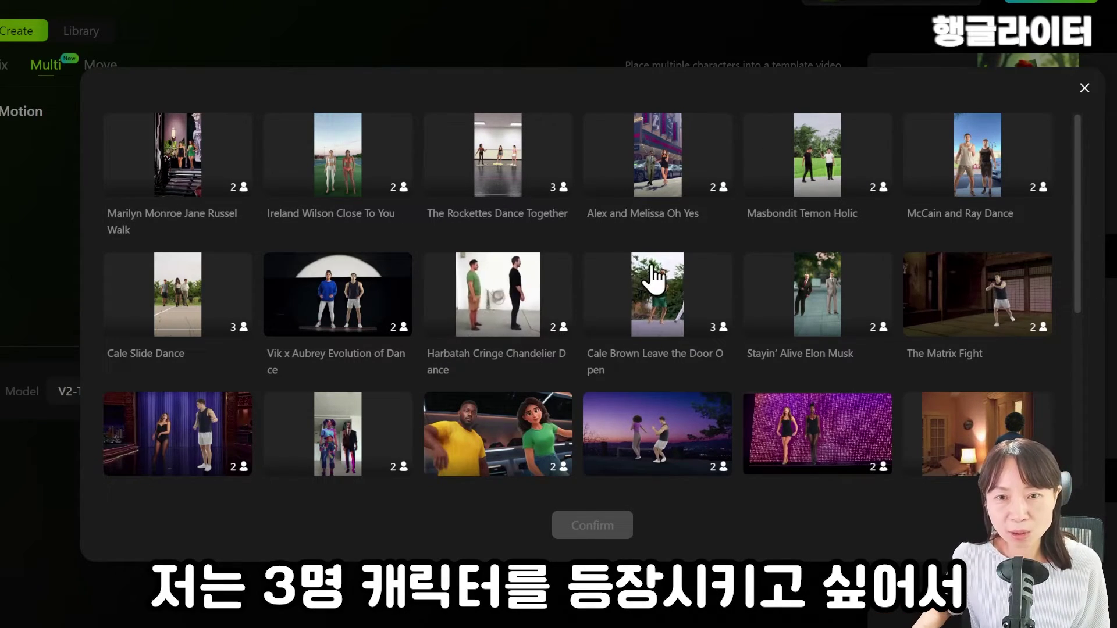
left_click(155, 308)
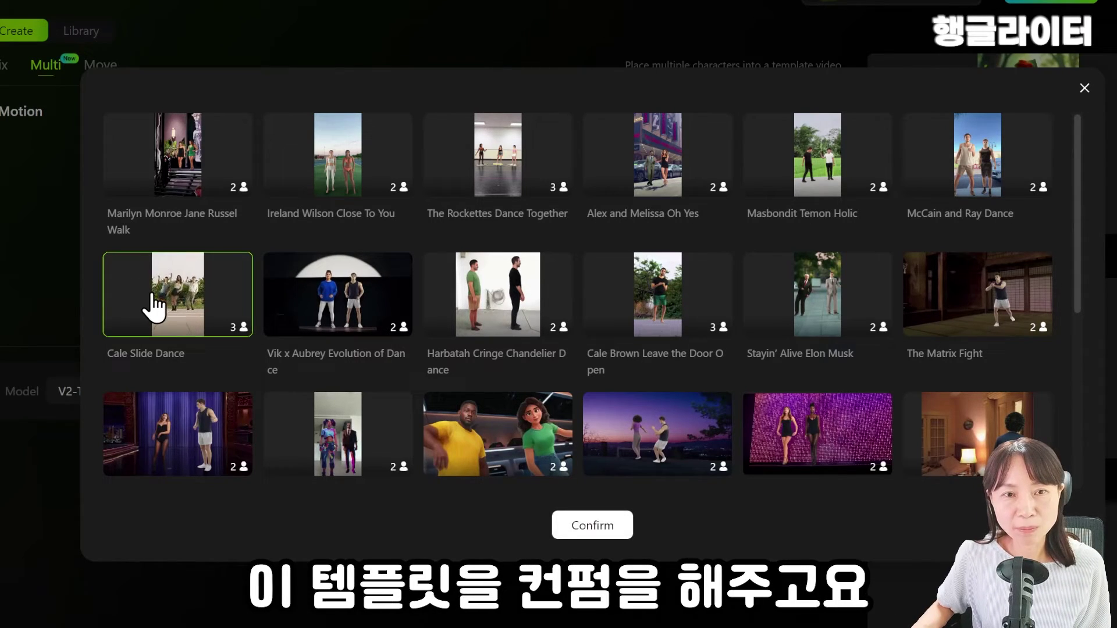
left_click(590, 529)
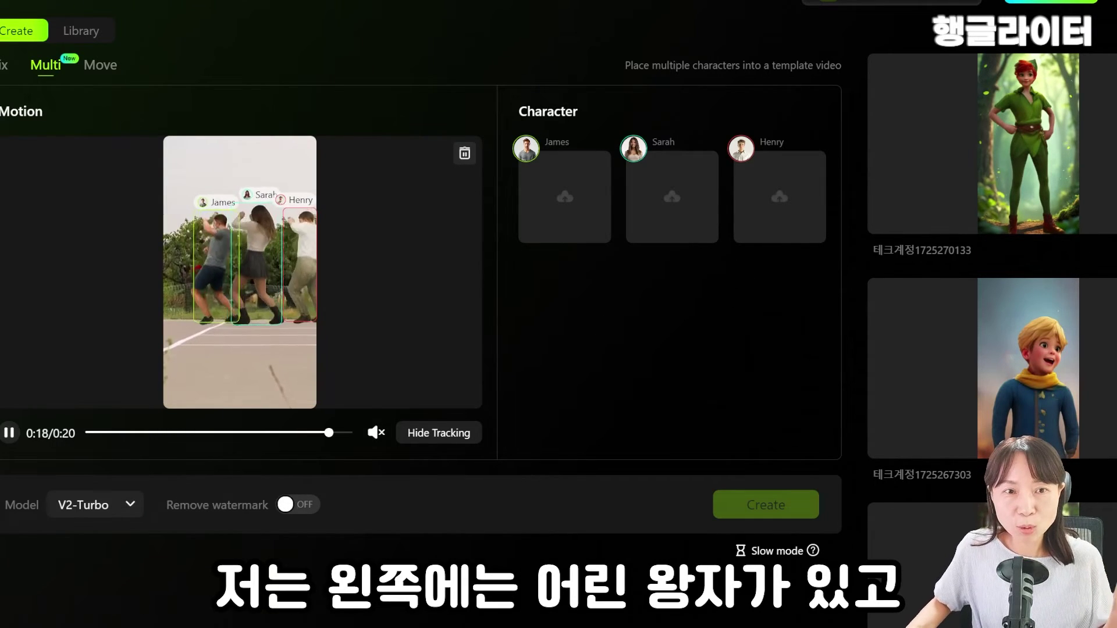
- Assign the Little Prince, red-haired girl and Peter Pan pictures to the first, second and third character slots
left_click_drag(1116, 256, 564, 219)
left_click_drag(1116, 256, 669, 213)
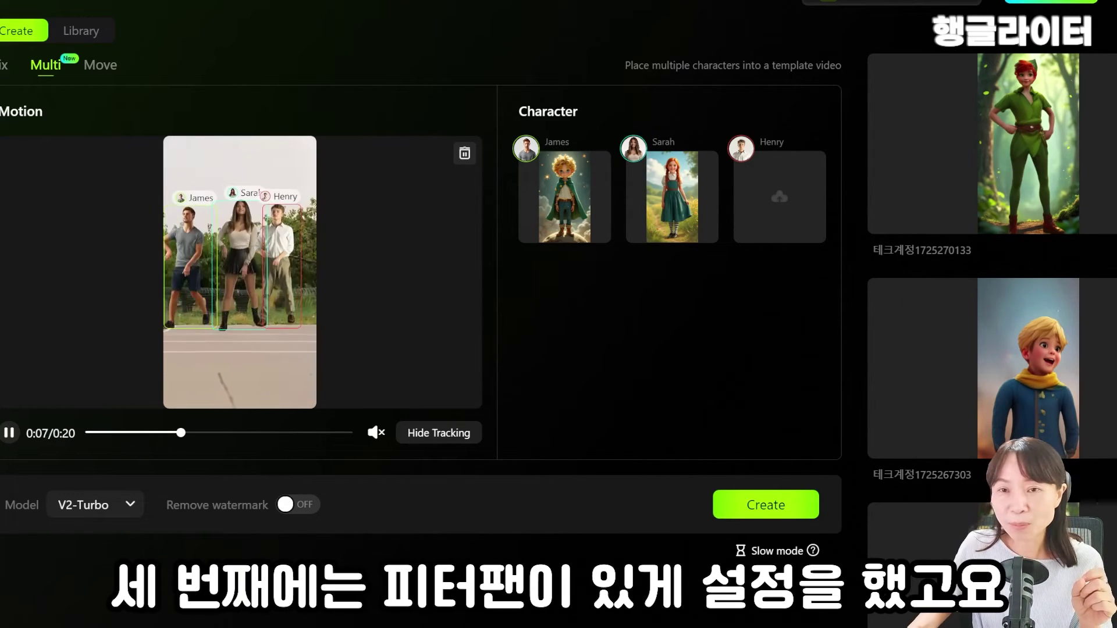
left_click_drag(1116, 256, 776, 214)
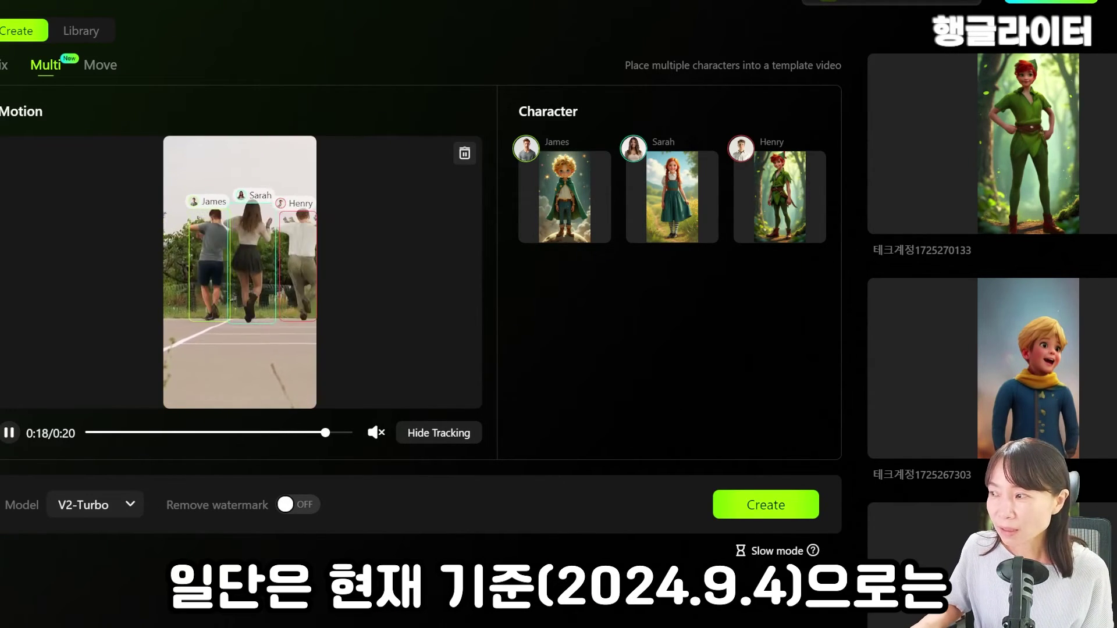
- Check the slow mode information and open the upgrade options for the multi-character animation
mouse_move(814, 551)
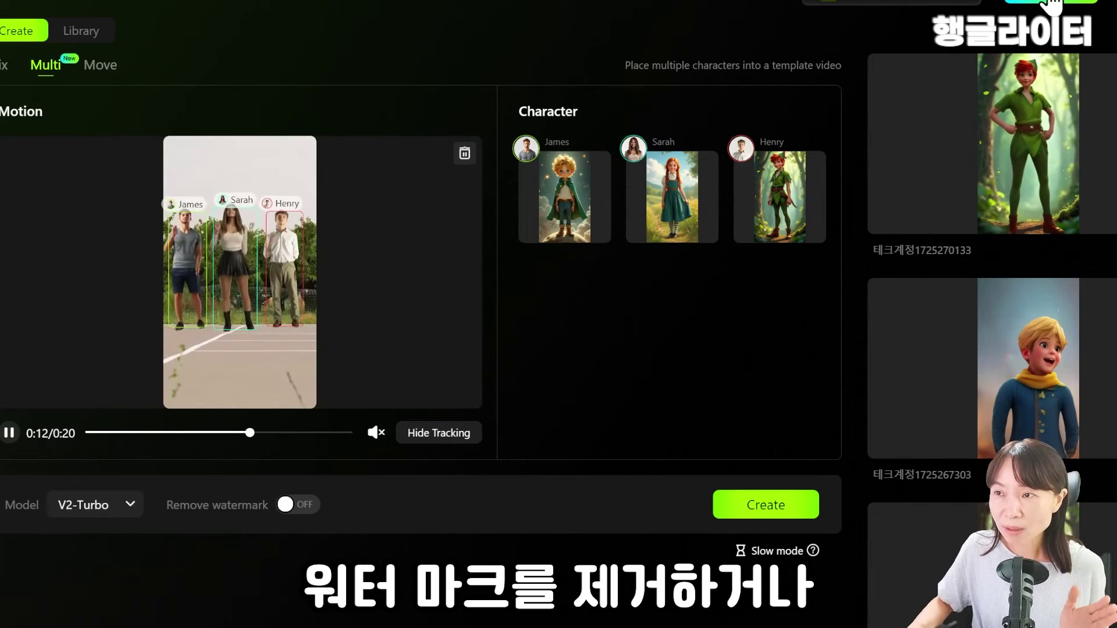
left_click(1048, 2)
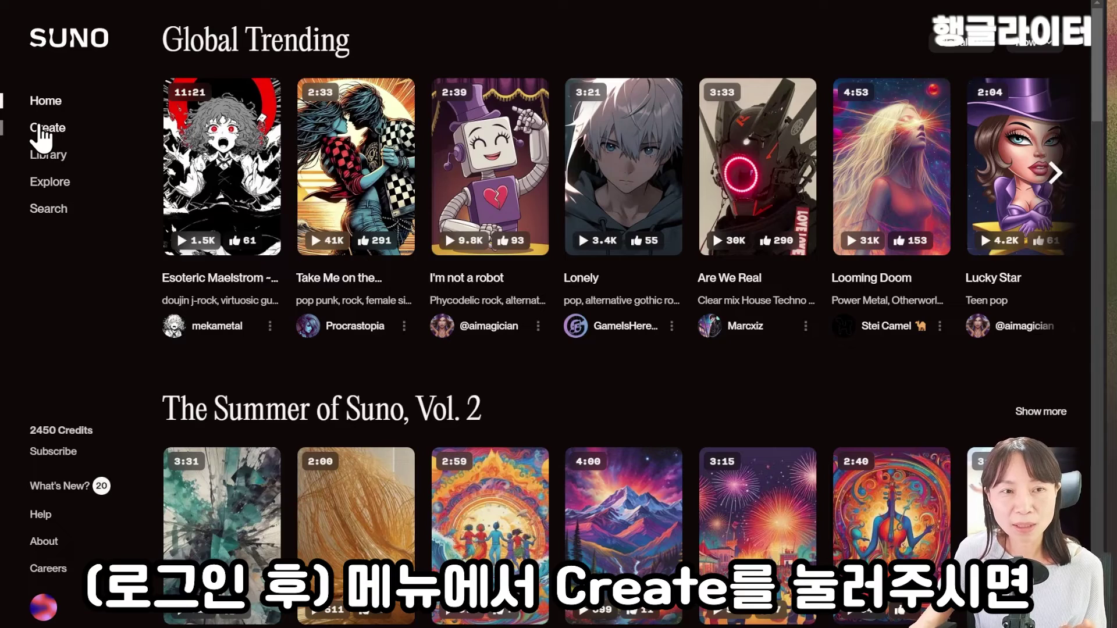
- Switch to Suno, start a new song in Custom mode and enter the seven-line Korean subscriber thank-you lyrics
left_click(47, 128)
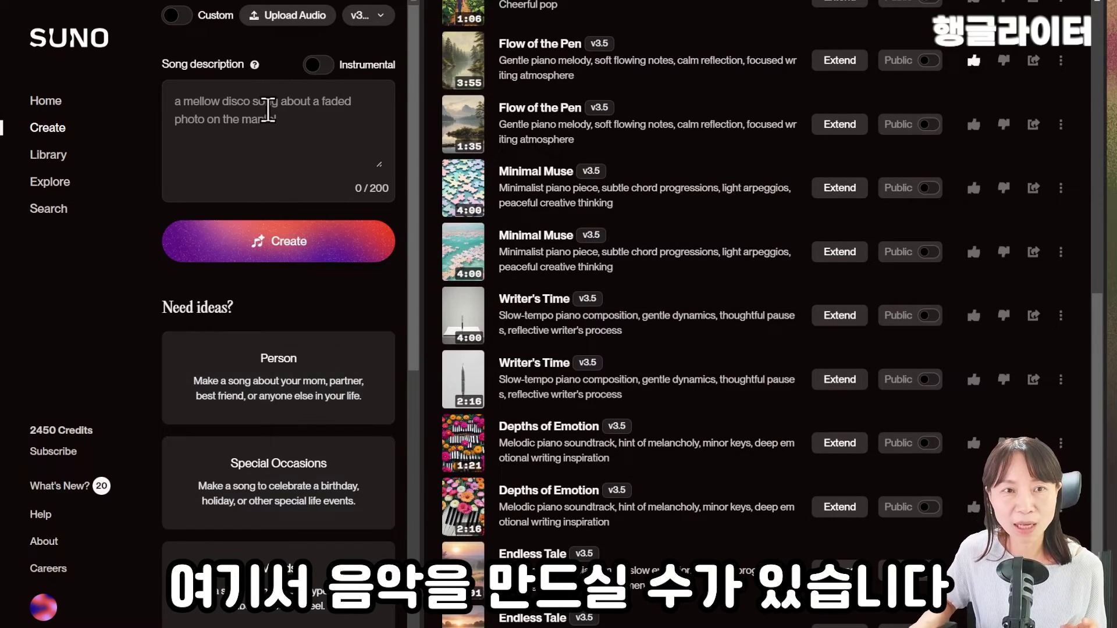
left_click(220, 136)
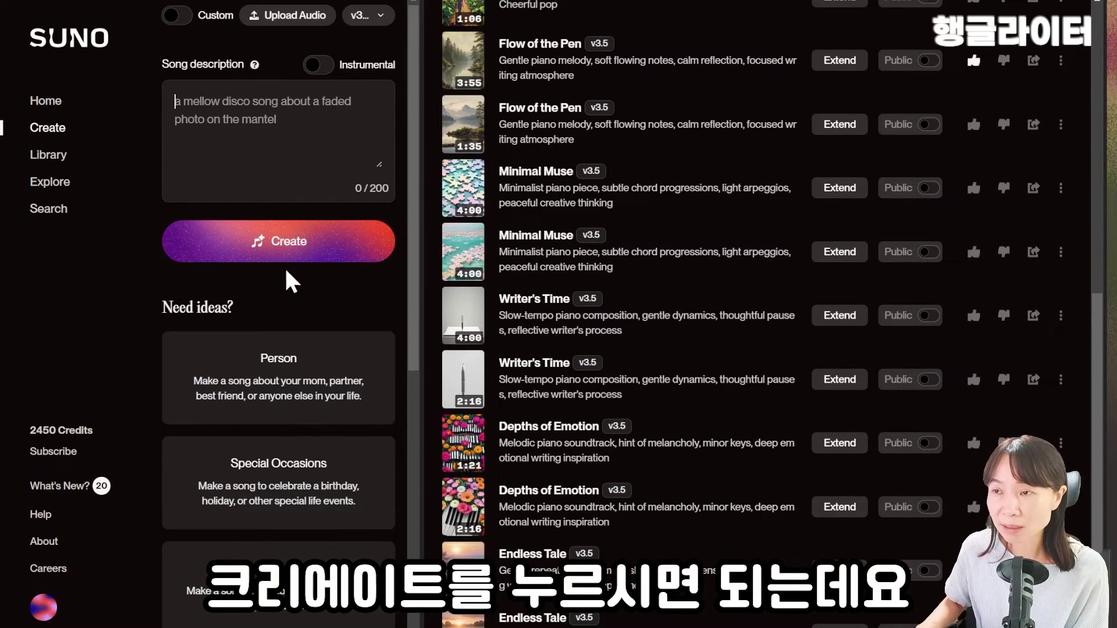
left_click(182, 25)
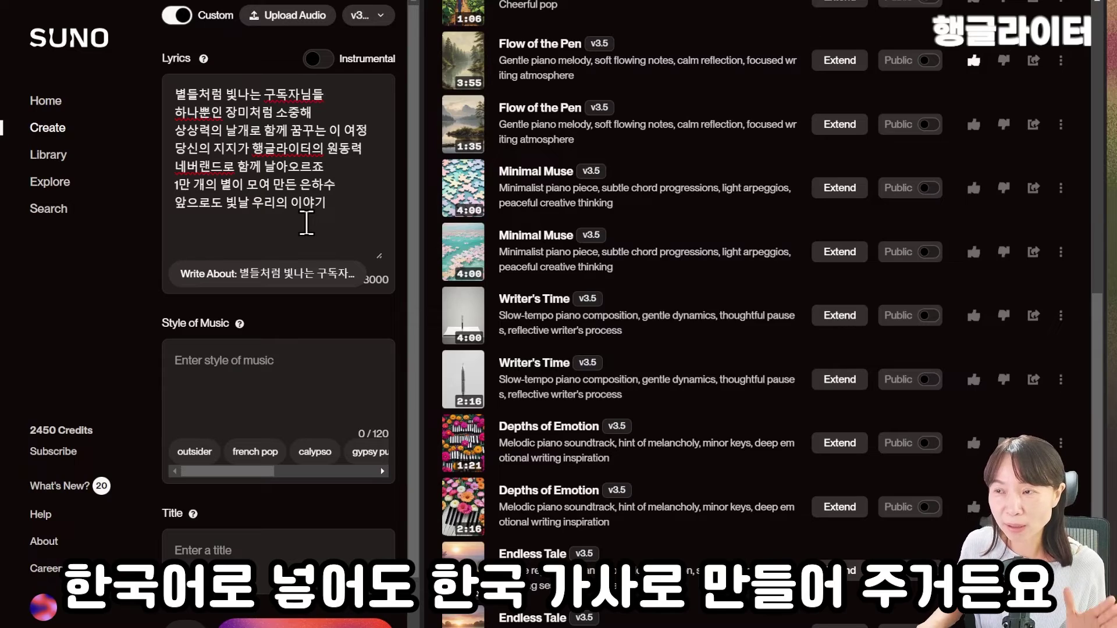
- Set the style of music to "cheerful pop" and generate the song
left_click(174, 366)
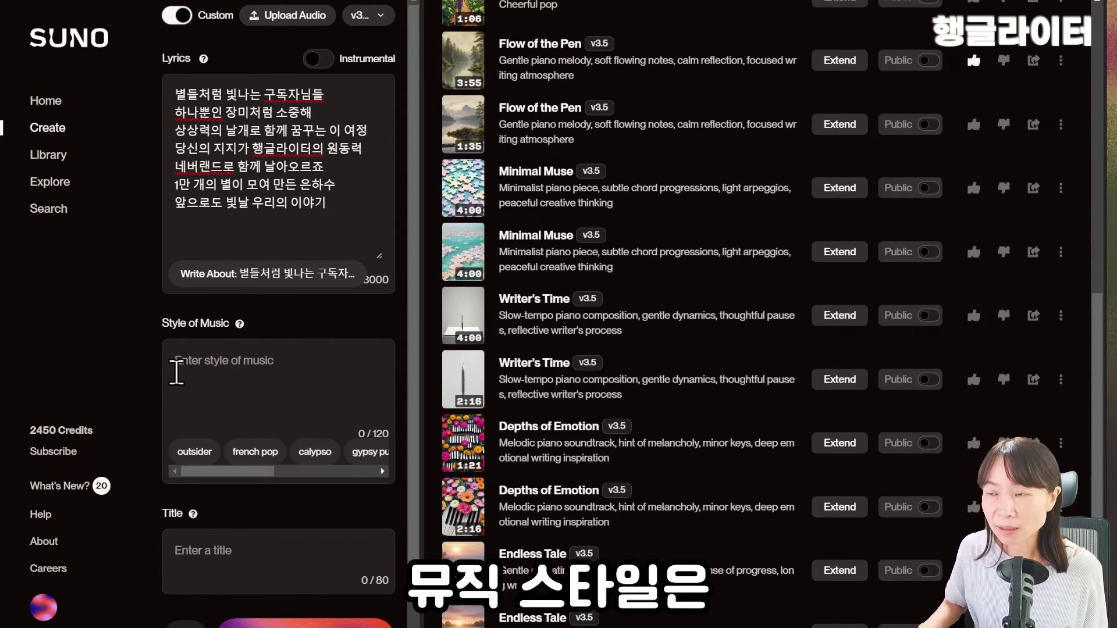
type("cheerful pop")
key("Delete")
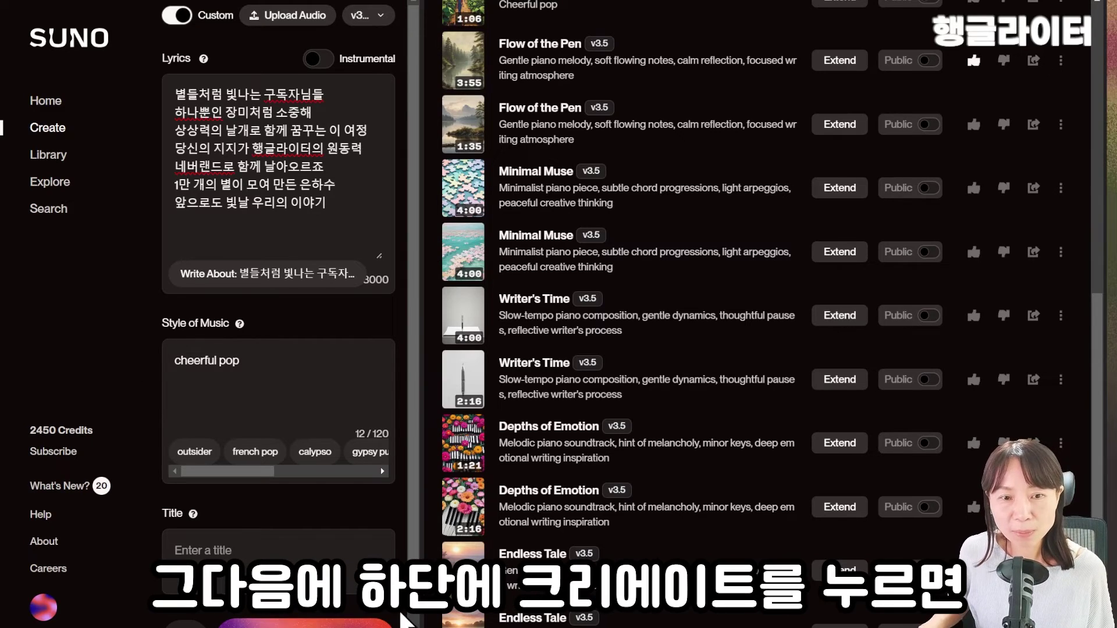
- Play the 0:44 Cheerful pop version of 구독자님들을 위한 감사 노래 from the song list
scroll(785, 523, "down", 2)
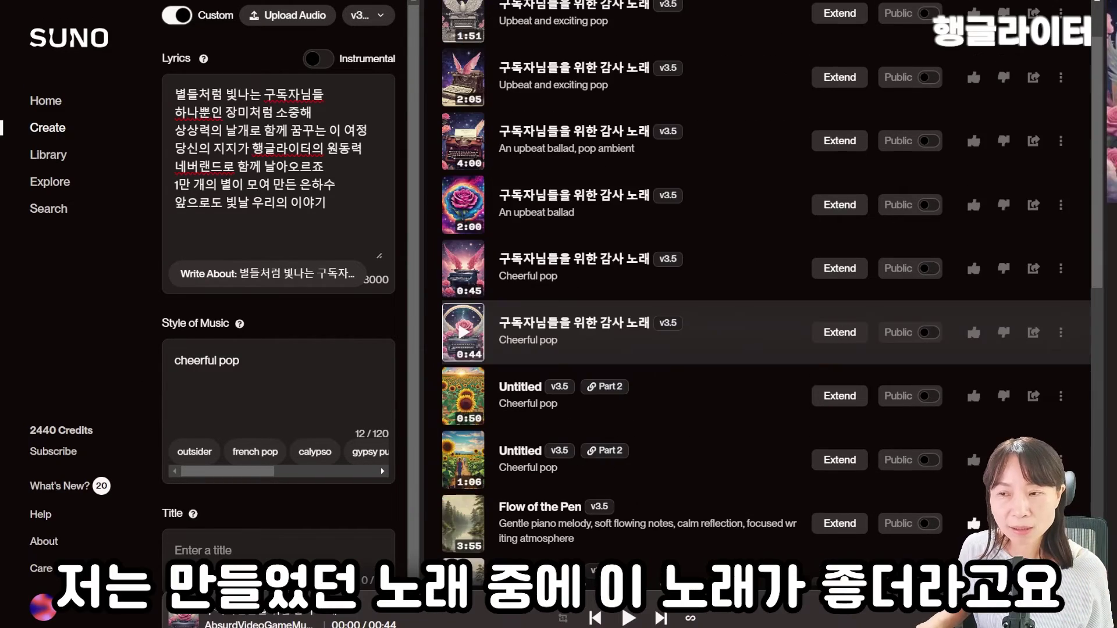
left_click(628, 618)
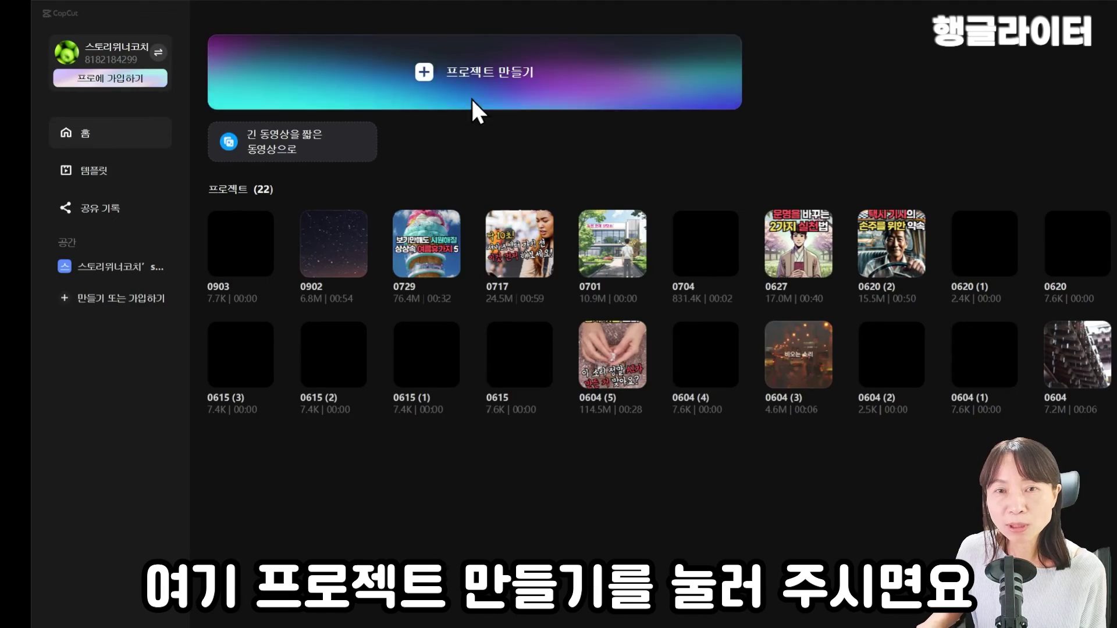
- Switch to CapCut, create a project with the prepared media, and place the Little Prince and 2 빨간머리앤.mp4 clips on the timeline
left_click(466, 76)
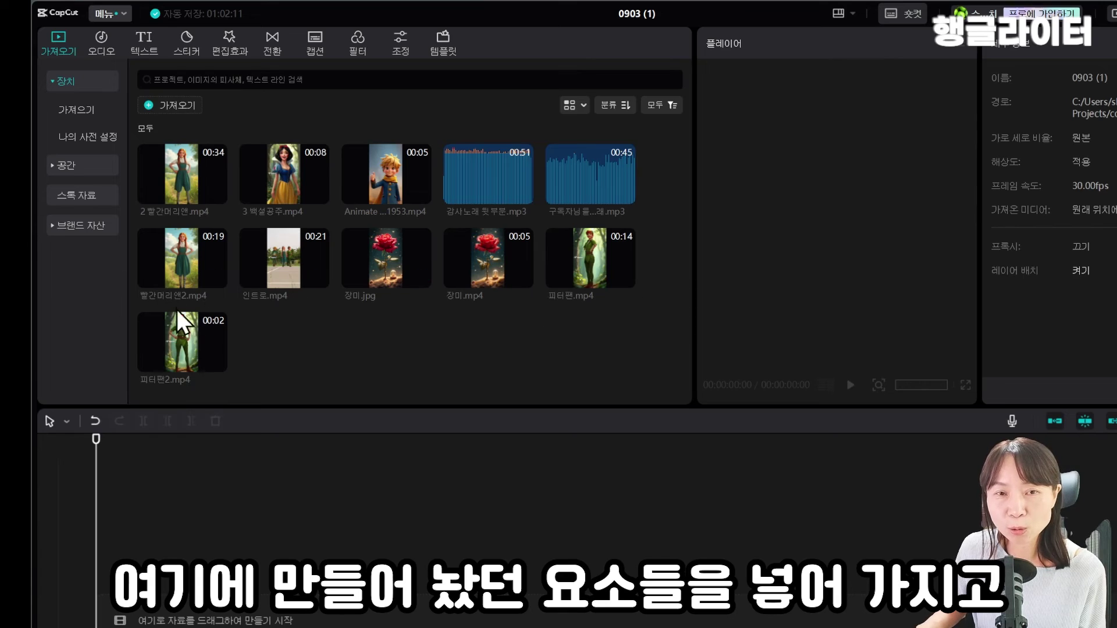
left_click(418, 192)
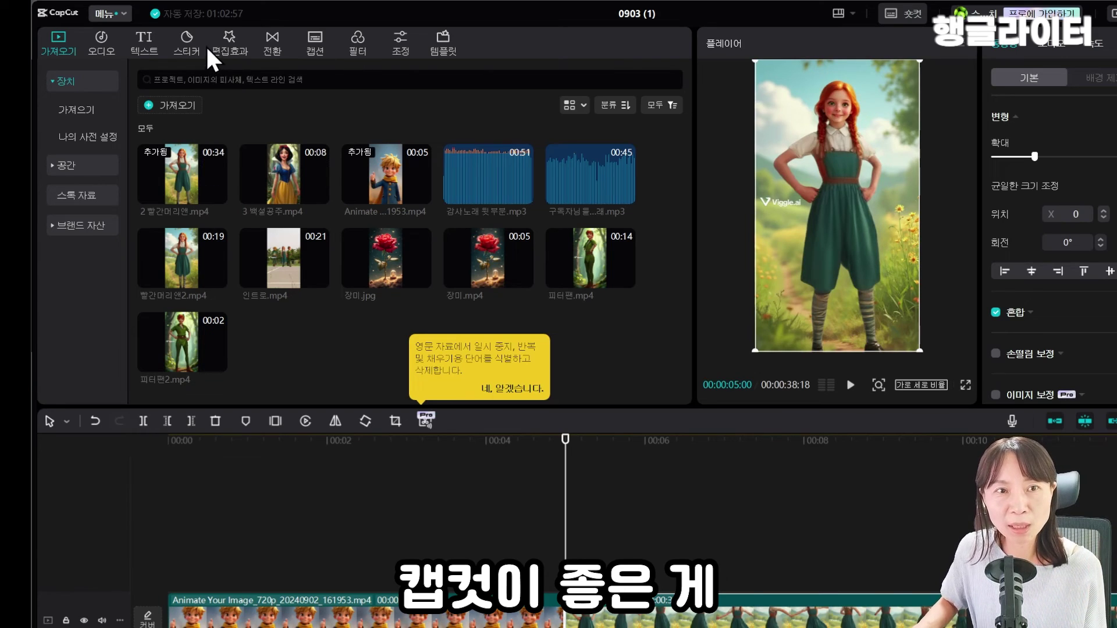
- Browse the popular video effects available for the clips
left_click(230, 45)
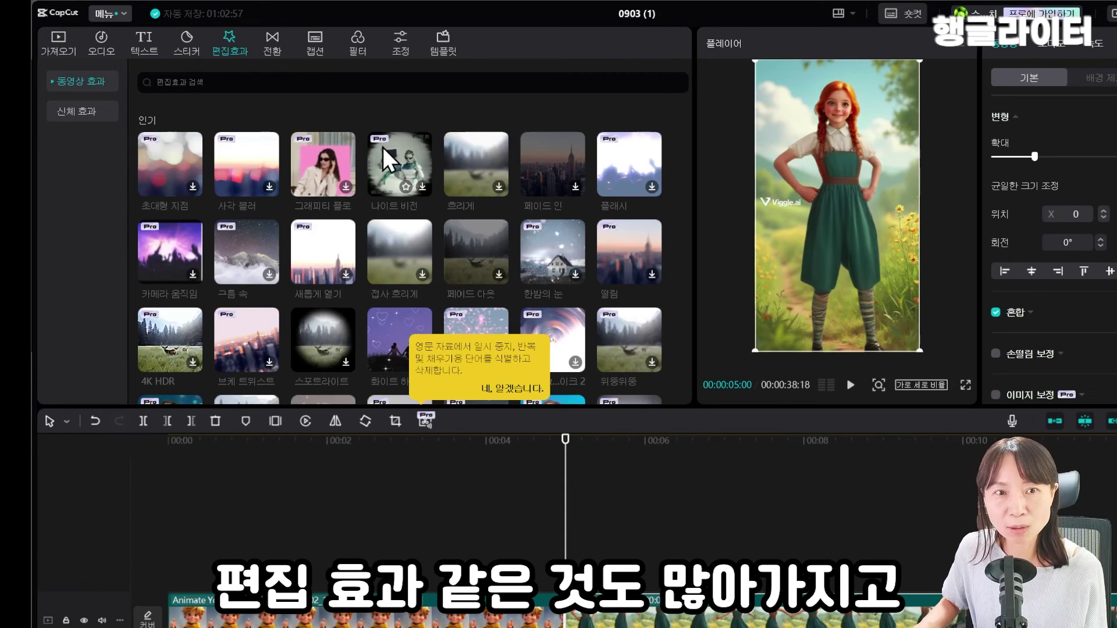